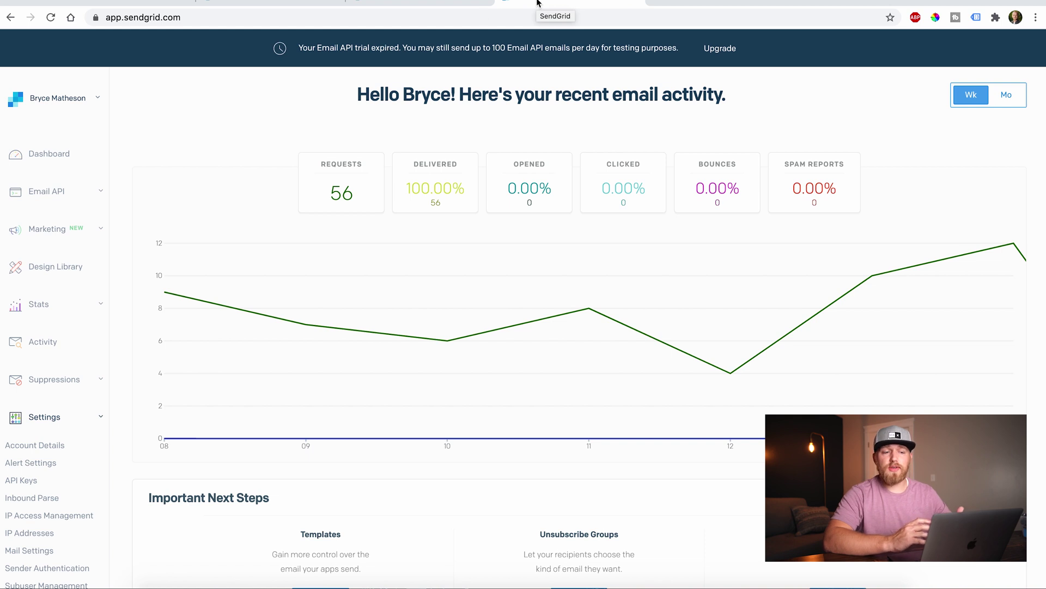
Open SendGrid's Settings > API Keys page, then return to the WordPress admin
{"action": "scroll", "coordinate": [49, 311], "scroll_direction": "down", "scroll_amount": 3}
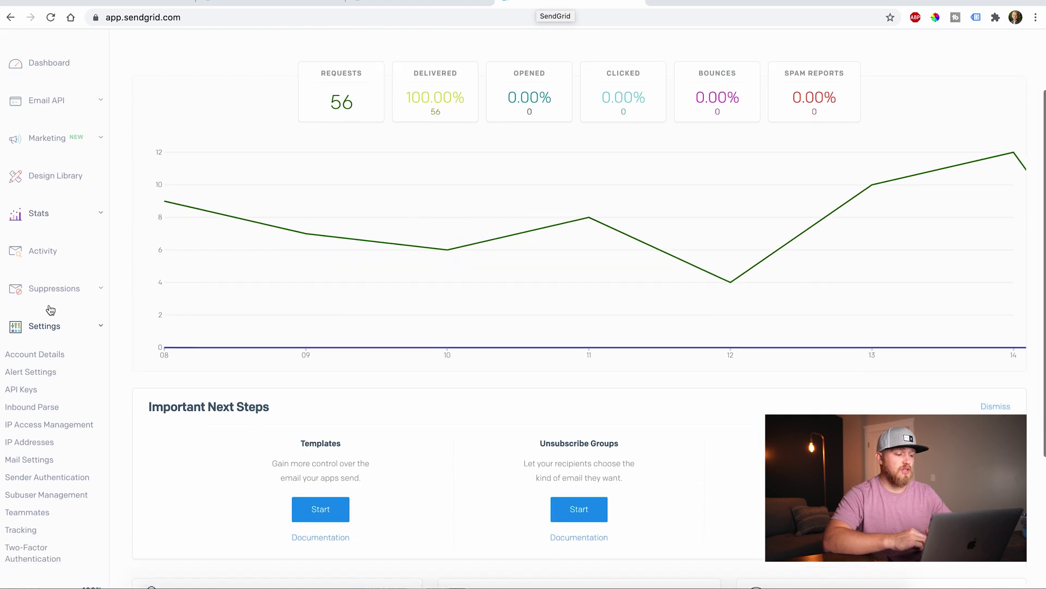
{"action": "left_click", "coordinate": [26, 391]}
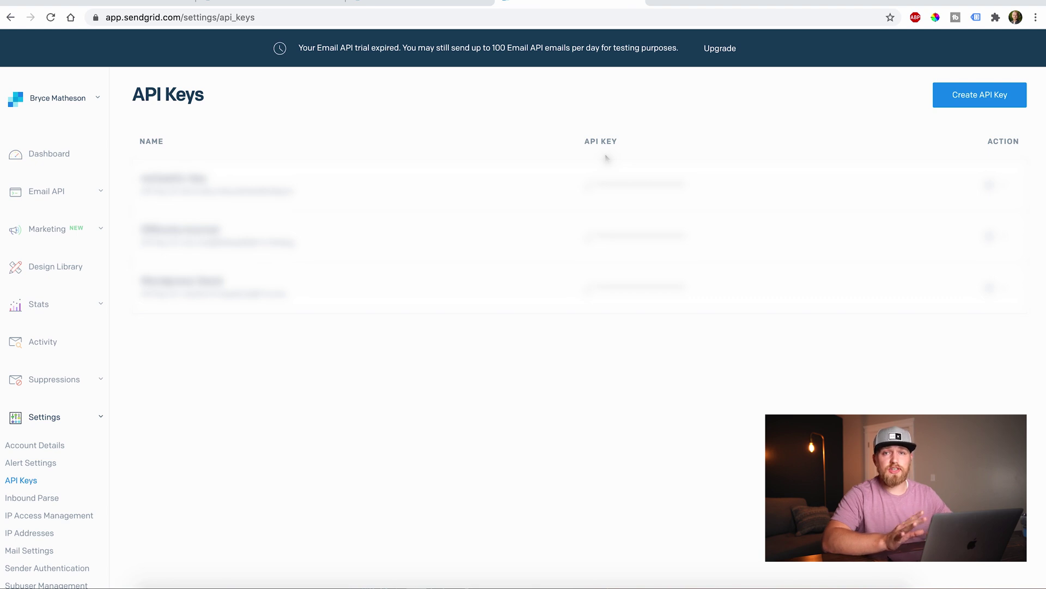
{"action": "left_click", "coordinate": [233, 3]}
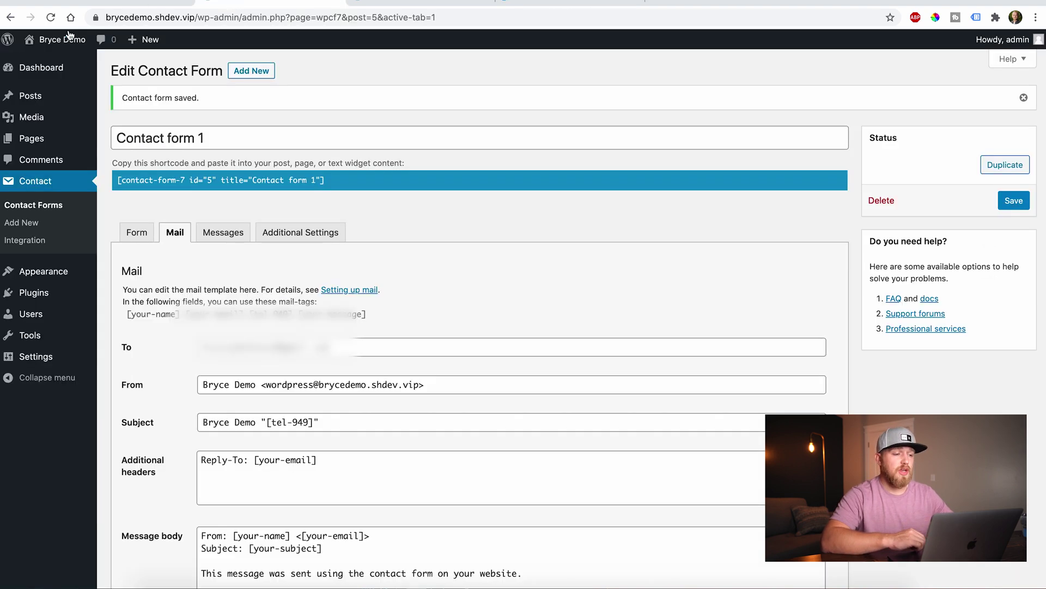
Go from the site front page to the admin's Plugins > Add New page
{"action": "mouse_move", "coordinate": [65, 39]}
{"action": "left_click", "coordinate": [58, 64]}
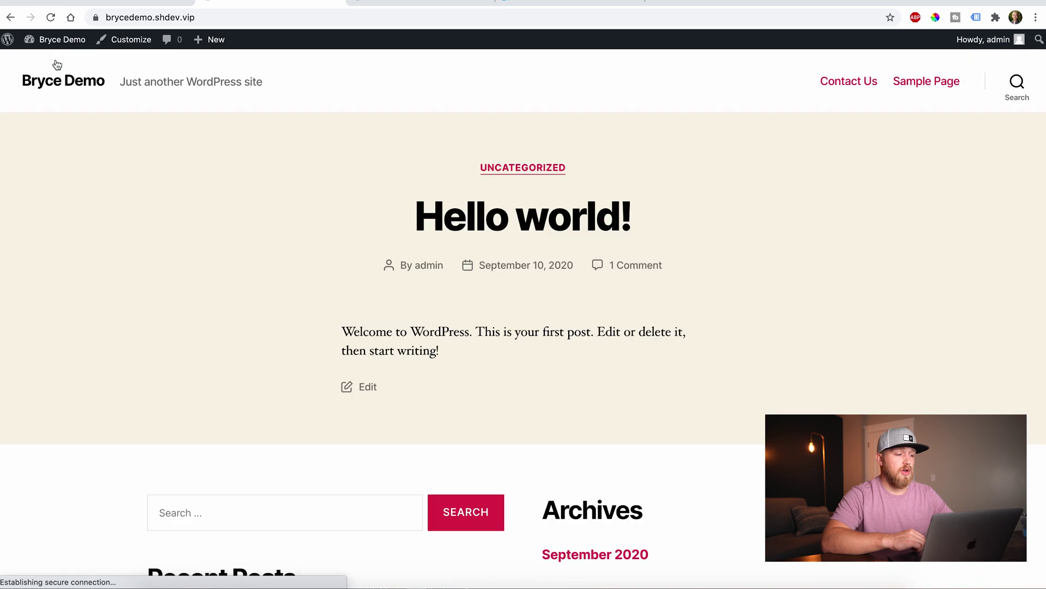
{"action": "left_click", "coordinate": [51, 62]}
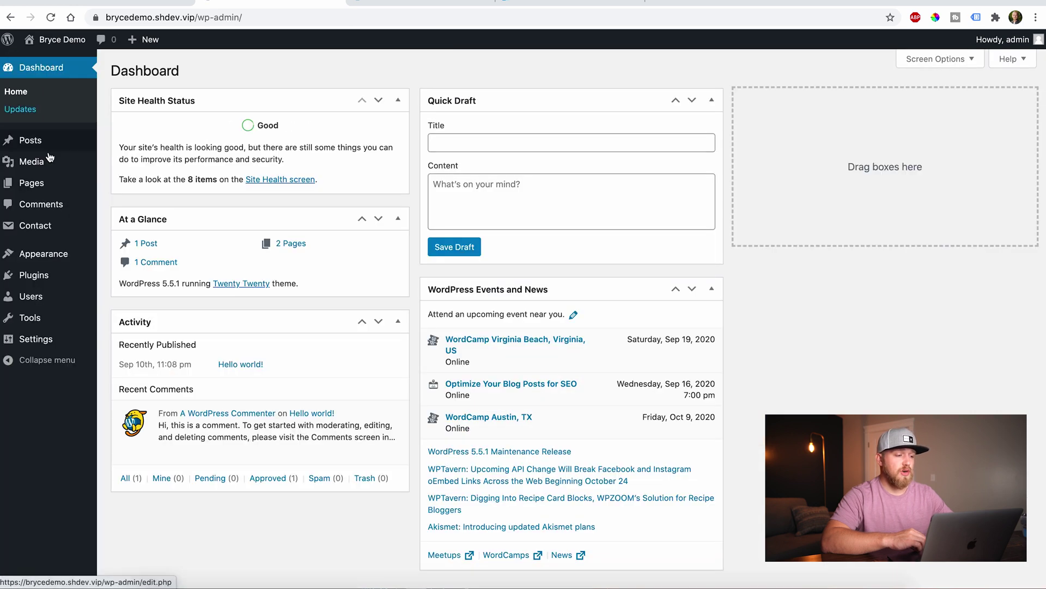
{"action": "mouse_move", "coordinate": [32, 275]}
{"action": "left_click", "coordinate": [123, 295]}
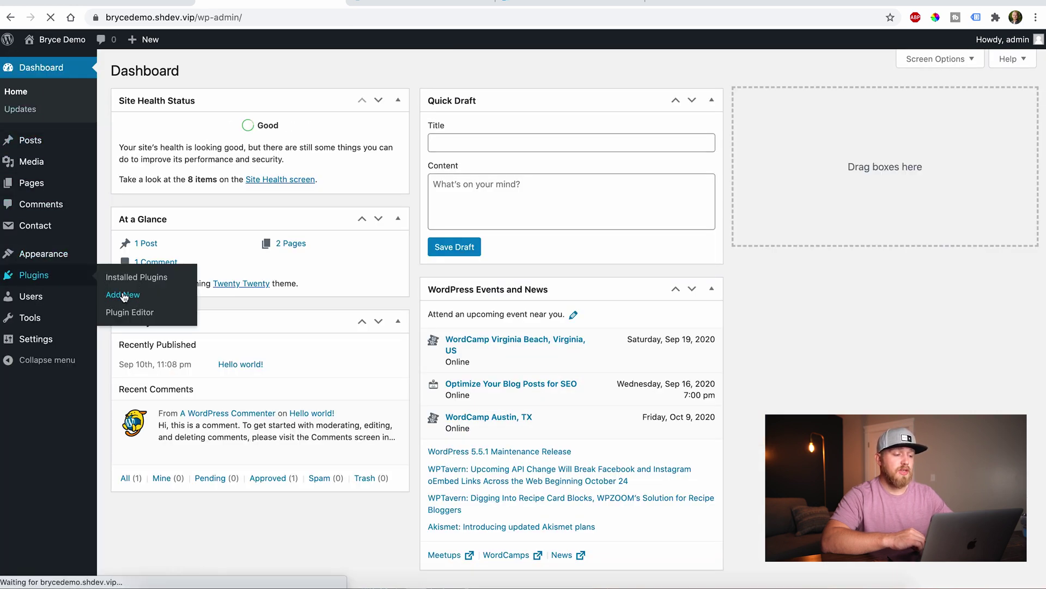
Search plugins for 'smtp', then install and activate WP Mail SMTP by WPForms
{"action": "left_click", "coordinate": [910, 108]}
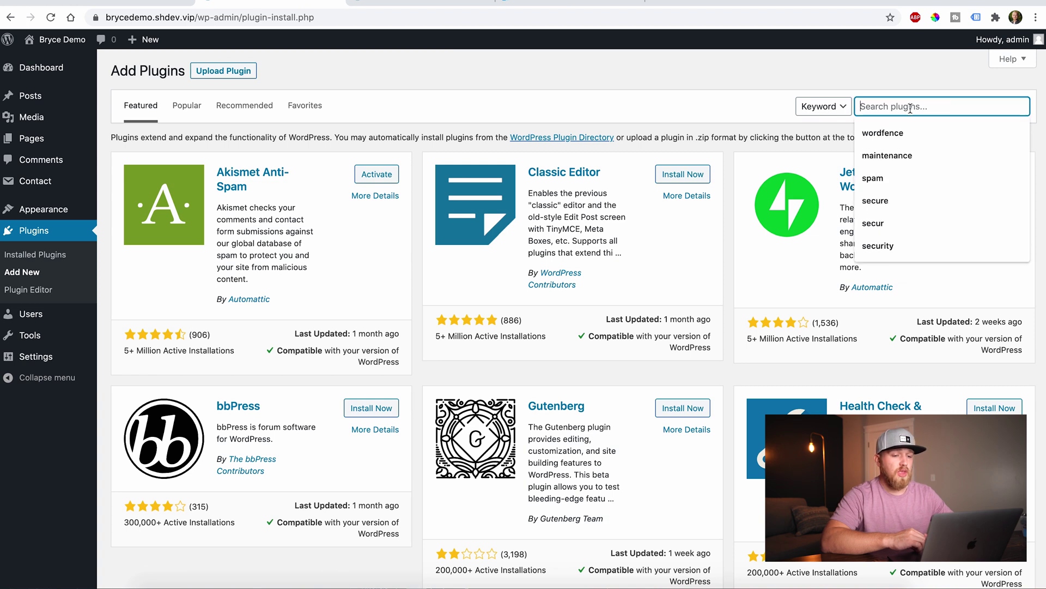
{"action": "type", "text": "smtp"}
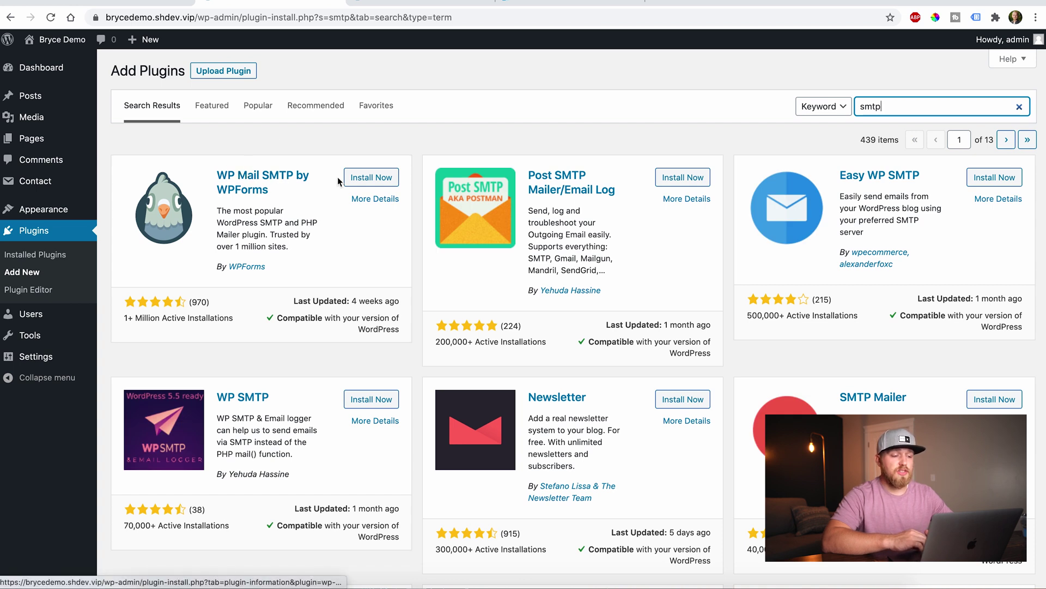
{"action": "left_click", "coordinate": [379, 182]}
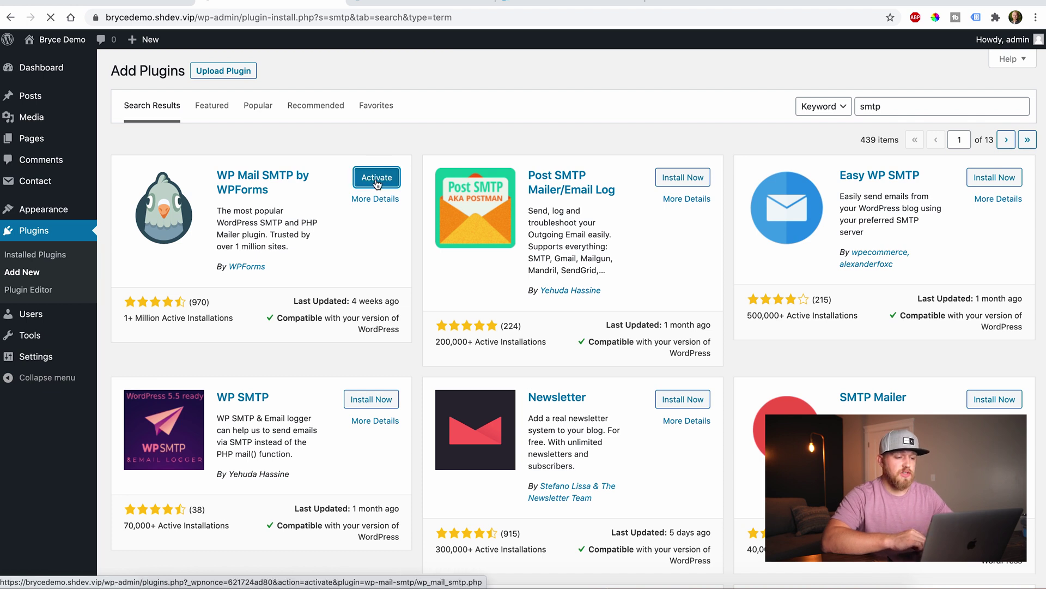
{"action": "left_click", "coordinate": [364, 177]}
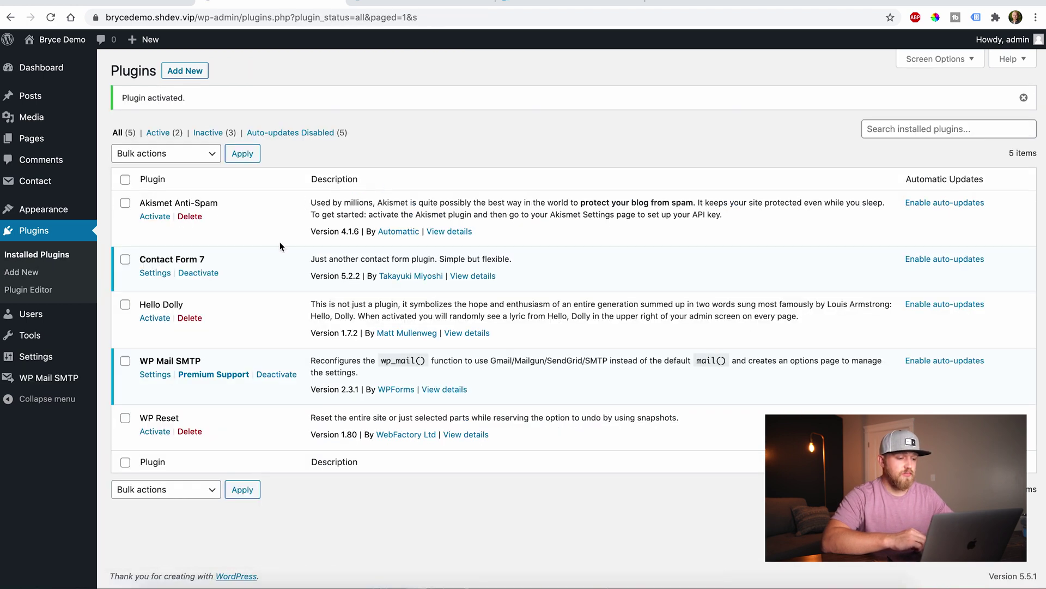
{"action": "left_click", "coordinate": [153, 375]}
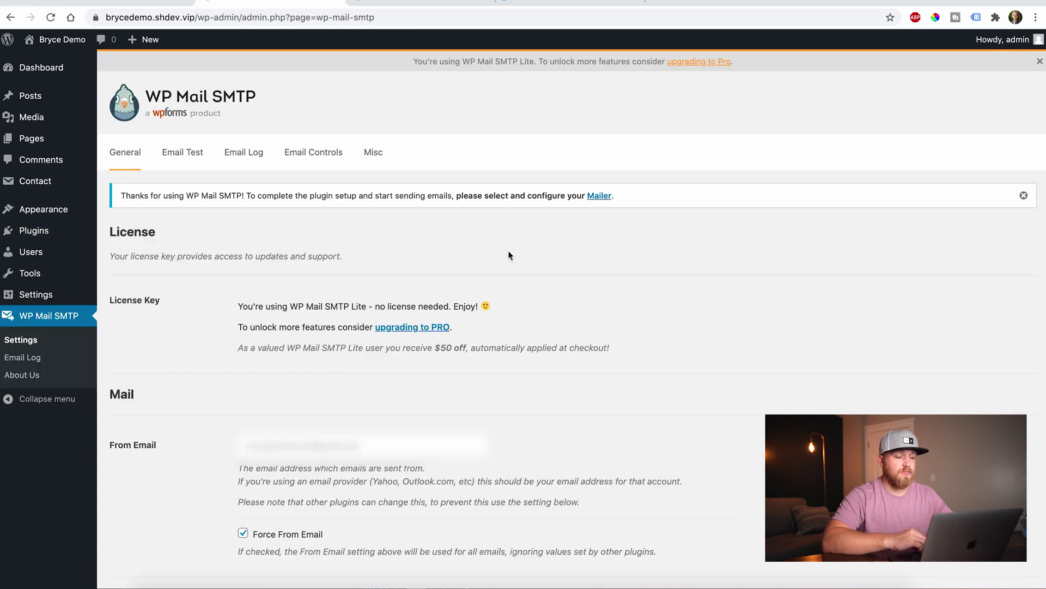
Choose SendGrid as the WP Mail SMTP mailer, paste the API key, and save settings
{"action": "scroll", "coordinate": [509, 256], "scroll_direction": "down", "scroll_amount": 10}
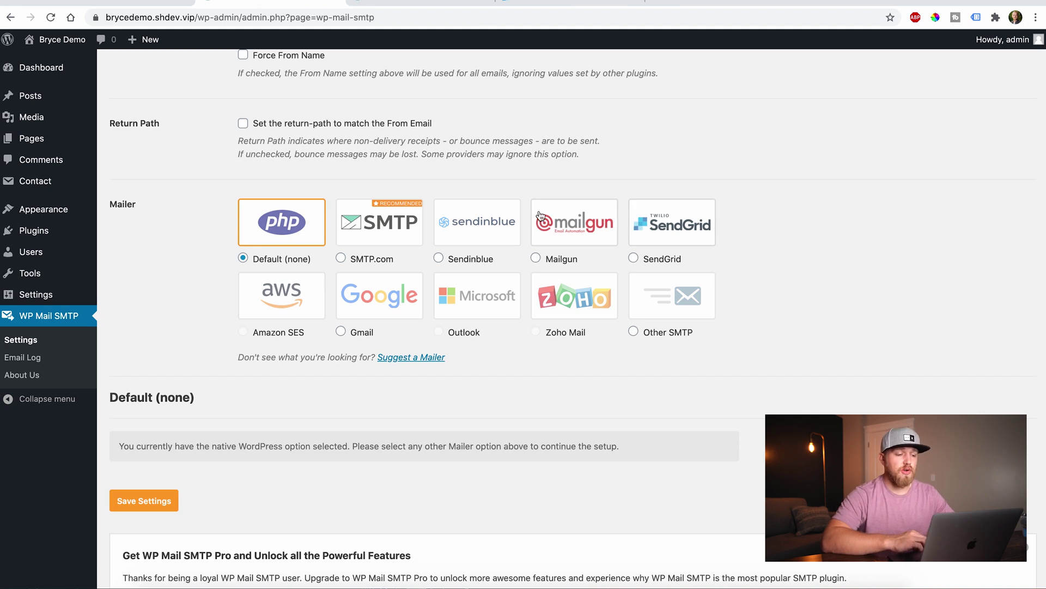
{"action": "left_click", "coordinate": [656, 262]}
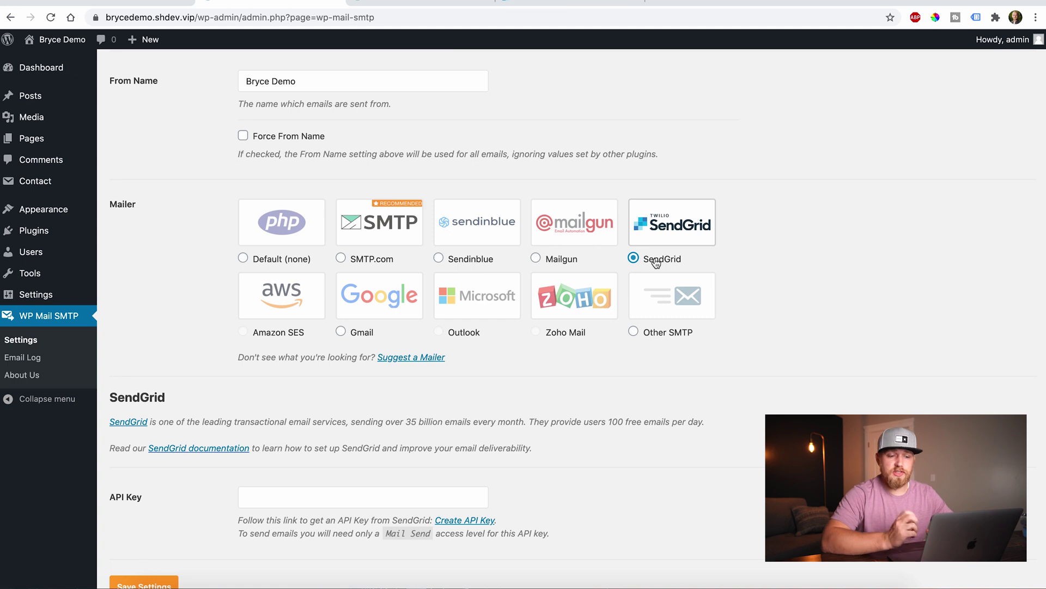
{"action": "scroll", "coordinate": [179, 298], "scroll_direction": "down", "scroll_amount": 3}
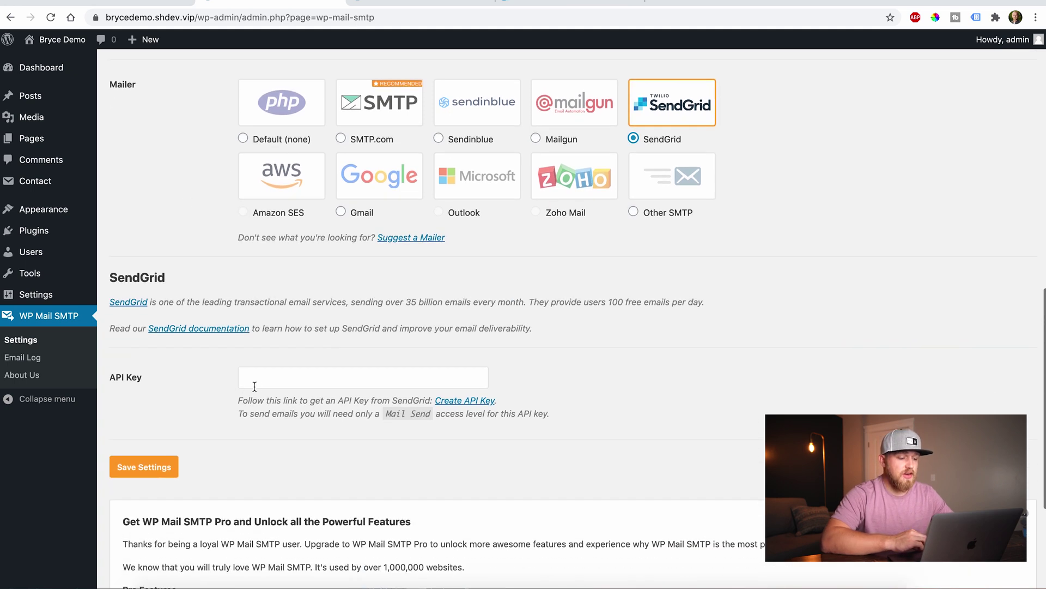
{"action": "left_click", "coordinate": [260, 378]}
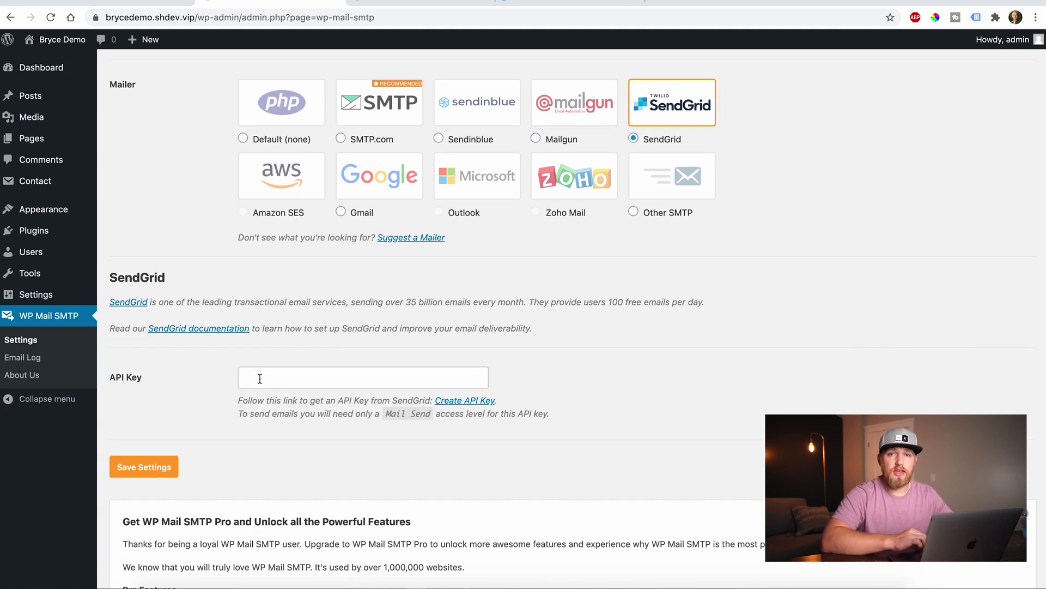
{"action": "key", "text": "ctrl+v"}
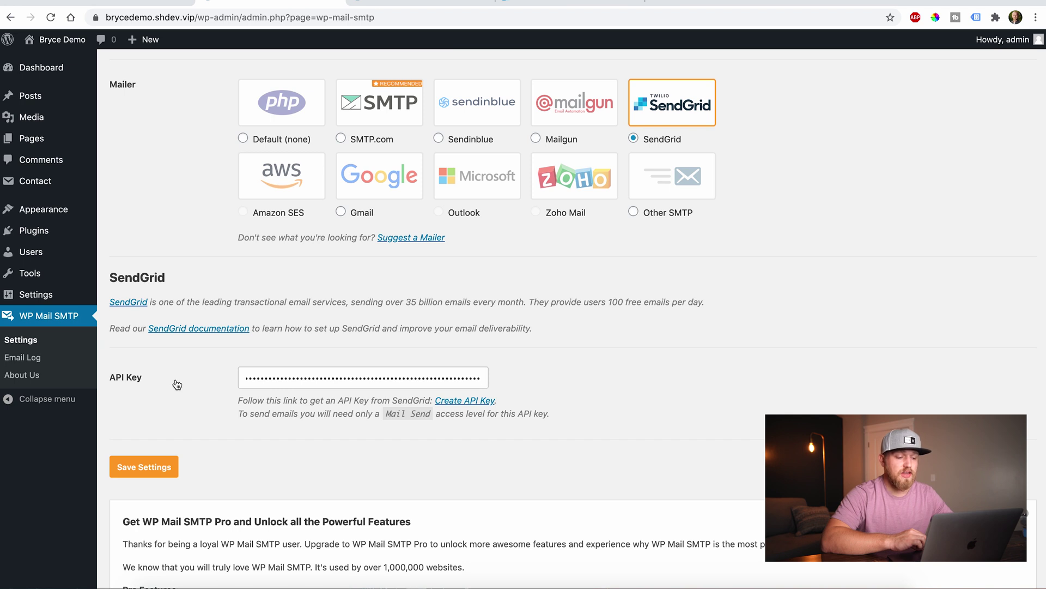
{"action": "left_click", "coordinate": [151, 470]}
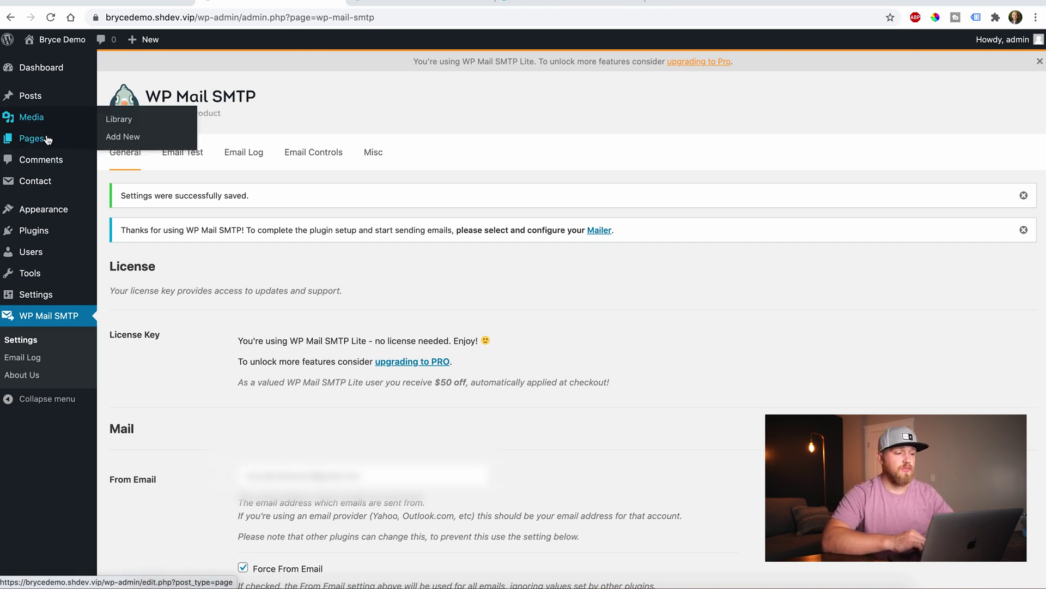
View the Contact Us page on the live site
{"action": "mouse_move", "coordinate": [48, 140]}
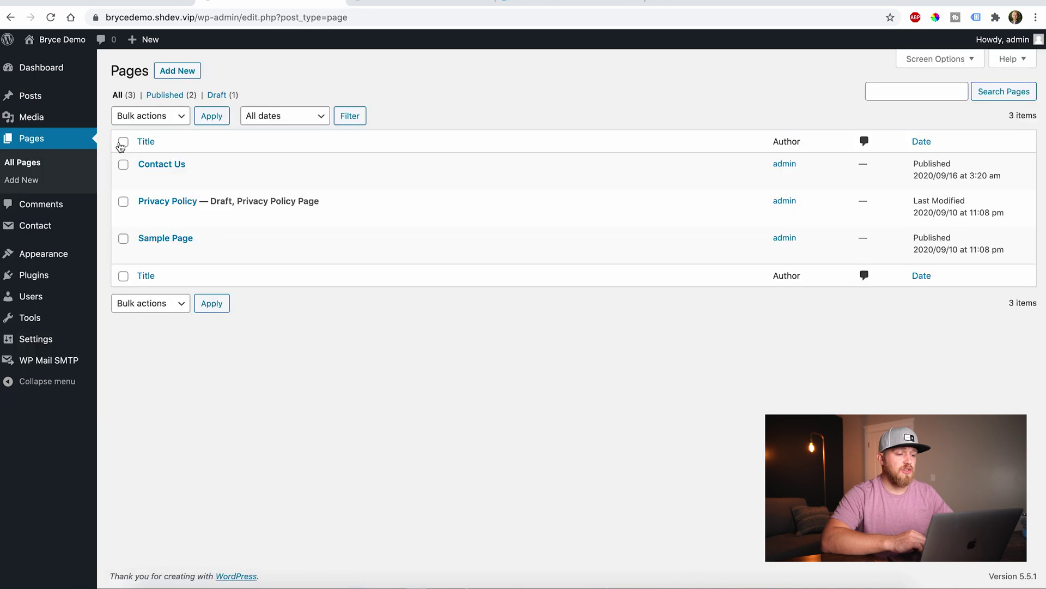
{"action": "left_click", "coordinate": [243, 179]}
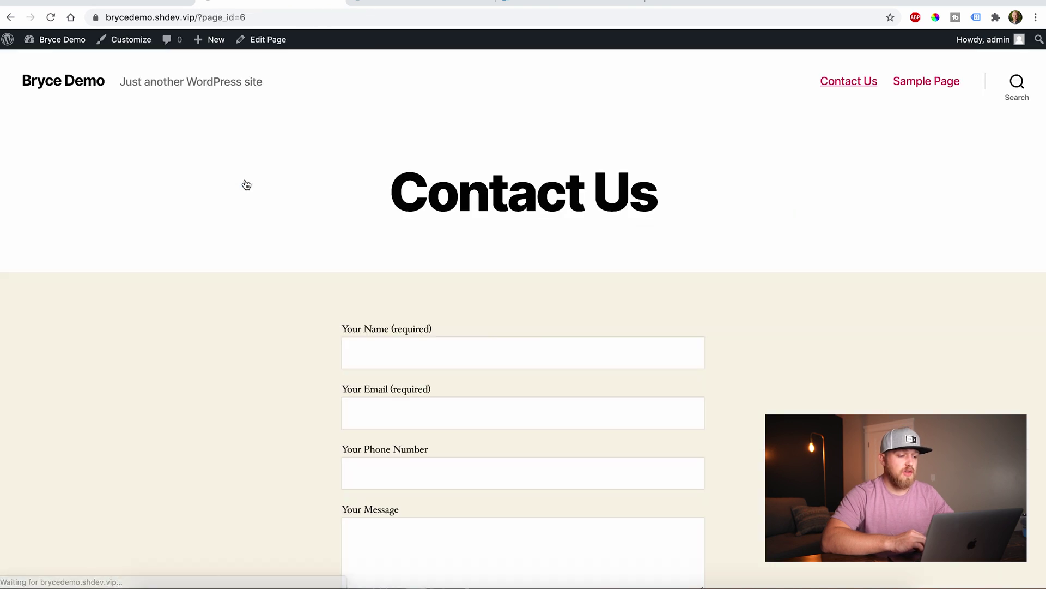
{"action": "scroll", "coordinate": [251, 342], "scroll_direction": "down", "scroll_amount": 3}
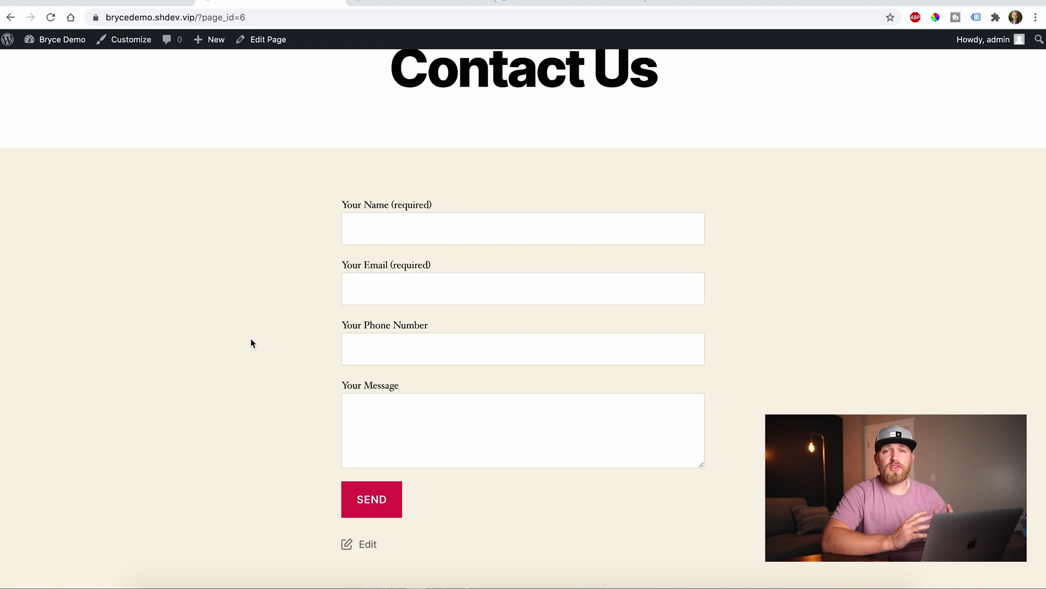
Fill the contact form with a test name, e-mail and phone number, then send it
{"action": "left_click", "coordinate": [382, 229]}
{"action": "type", "text": "Bryce Test"}
{"action": "key", "text": "Tab"}
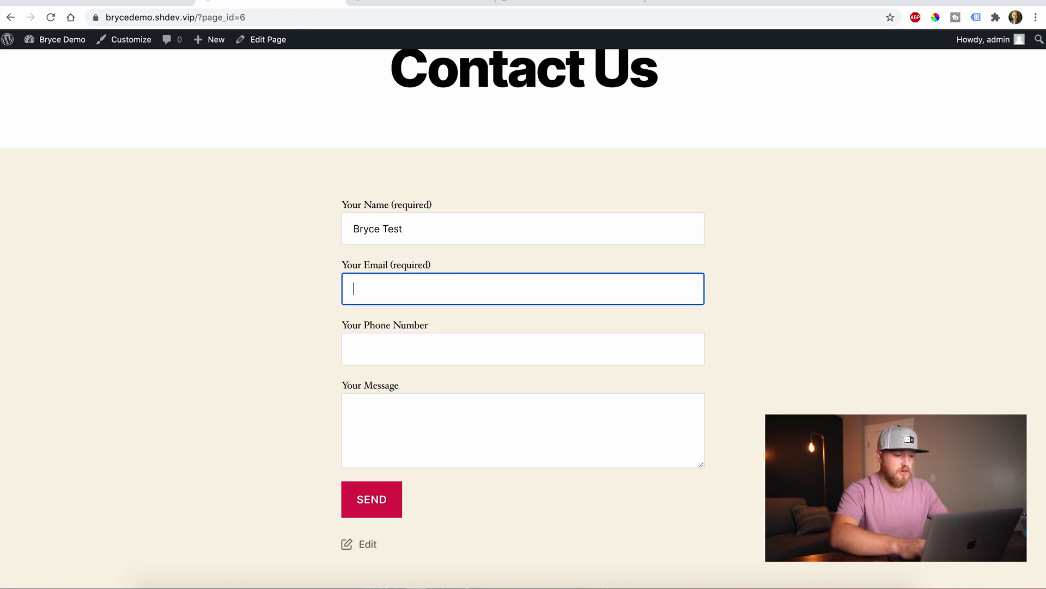
{"action": "type", "text": "te"}
{"action": "key", "text": "BackSpace"}
{"action": "key", "text": "BackSpace"}
{"action": "type", "text": "te"}
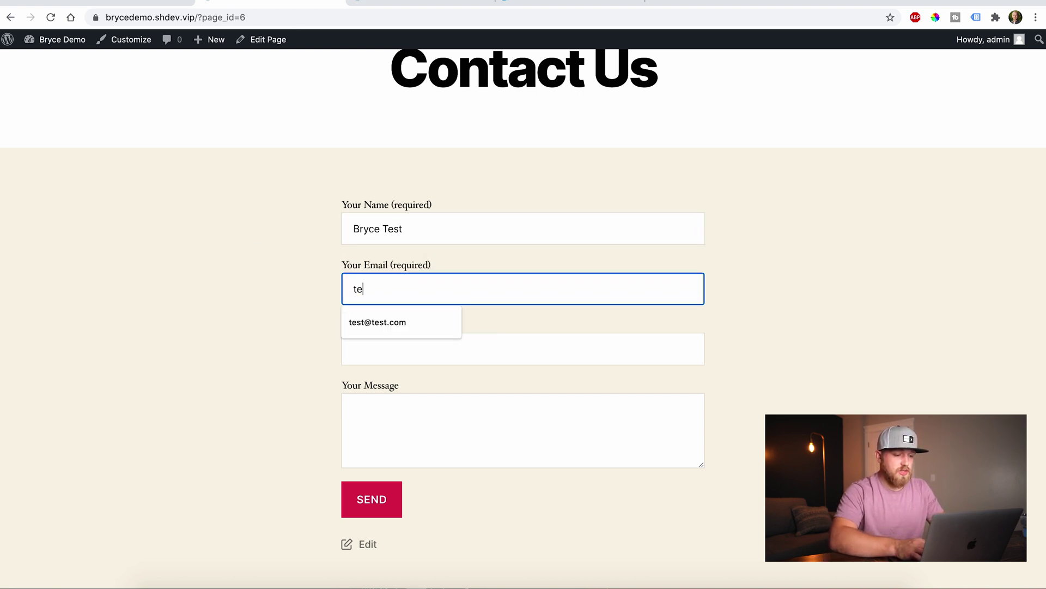
{"action": "type", "text": "st@test.com"}
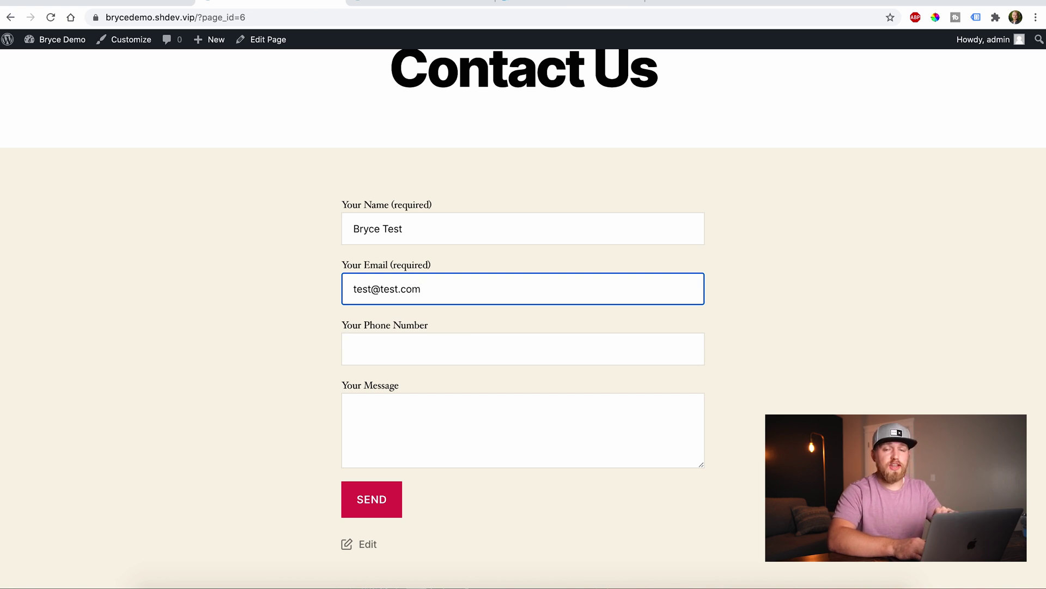
{"action": "key", "text": "Tab"}
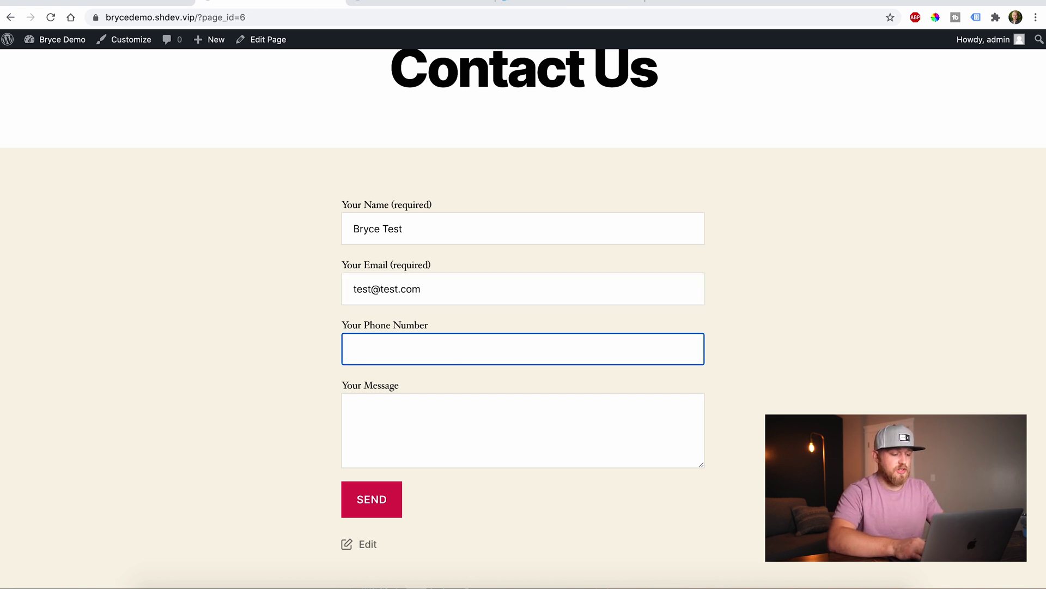
{"action": "type", "text": "1234567890"}
{"action": "key", "text": "Tab"}
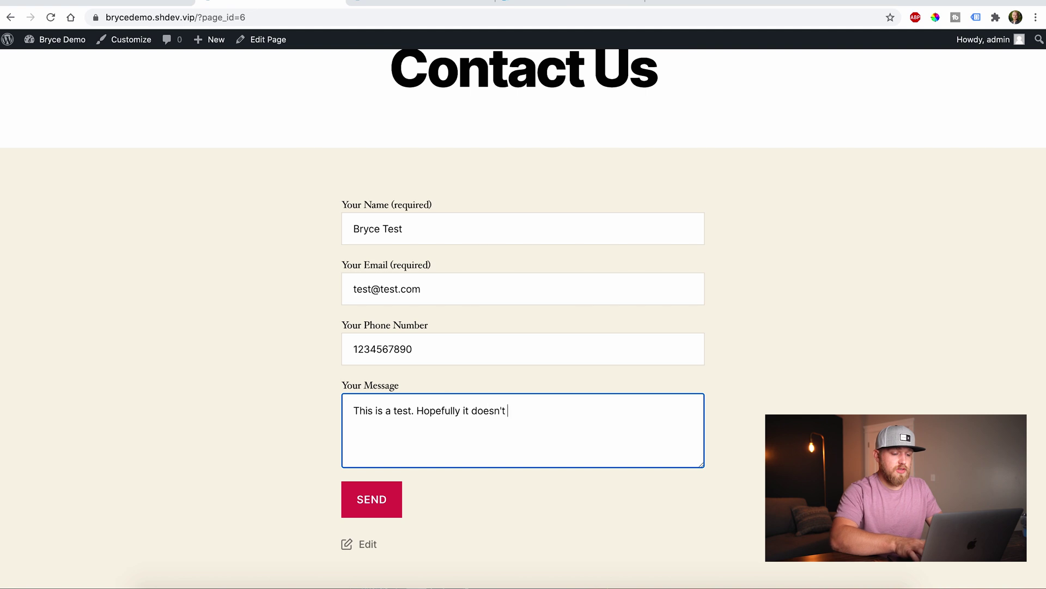
{"action": "left_click", "coordinate": [362, 491]}
{"action": "scroll", "coordinate": [257, 353], "scroll_direction": "down", "scroll_amount": 2}
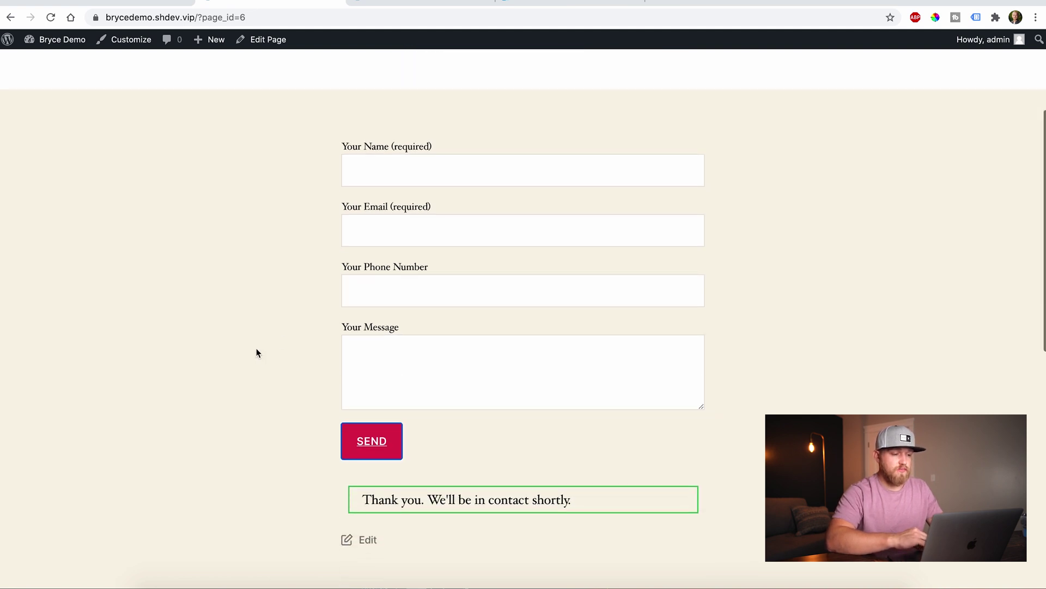